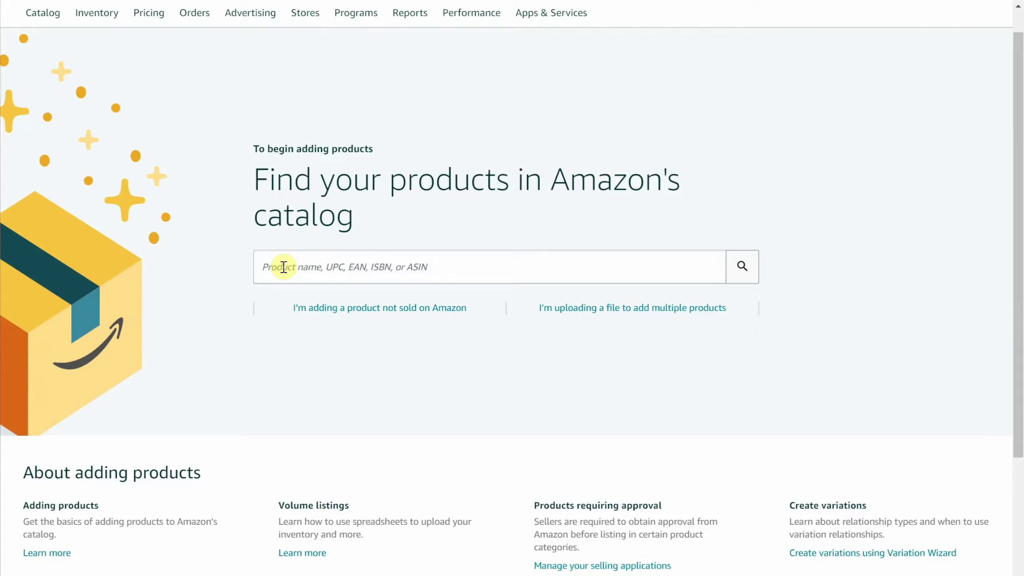
pyautogui.click(283, 267)
pyautogui.hotkey('ctrl', 'v')
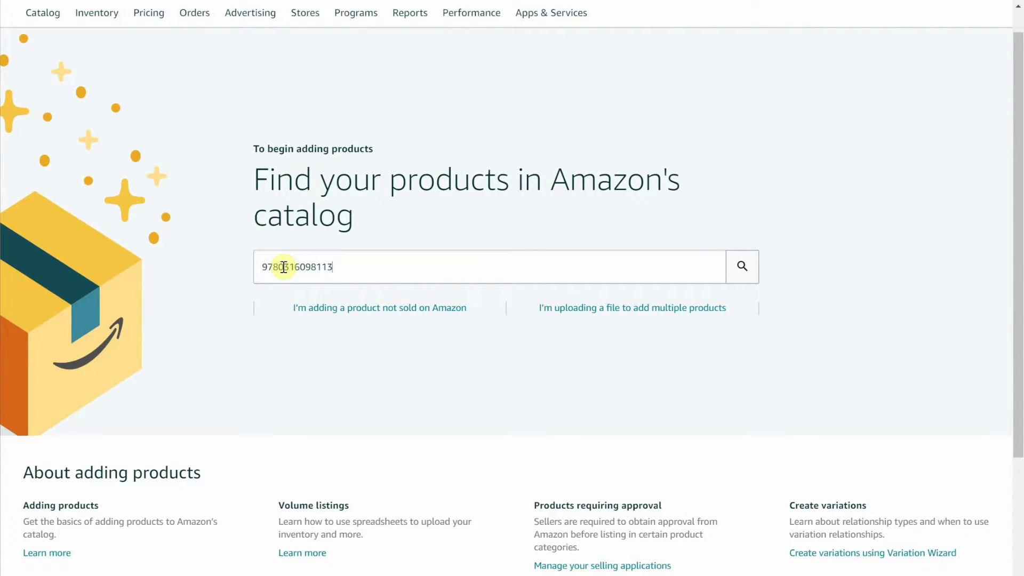
pyautogui.press('Return')
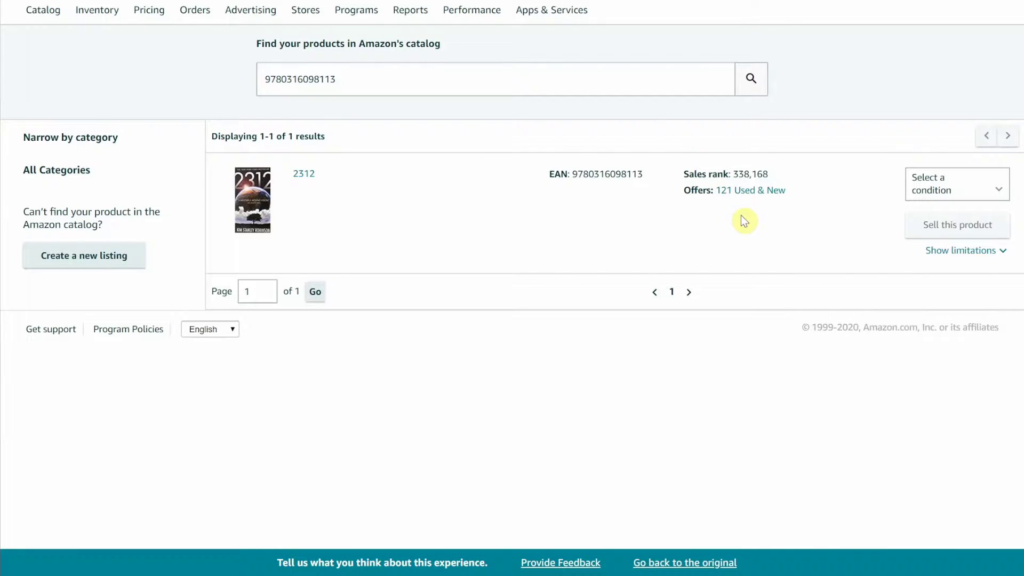
# Choose the Used condition for the book 2312 and start selling this product.
pyautogui.click(997, 200)
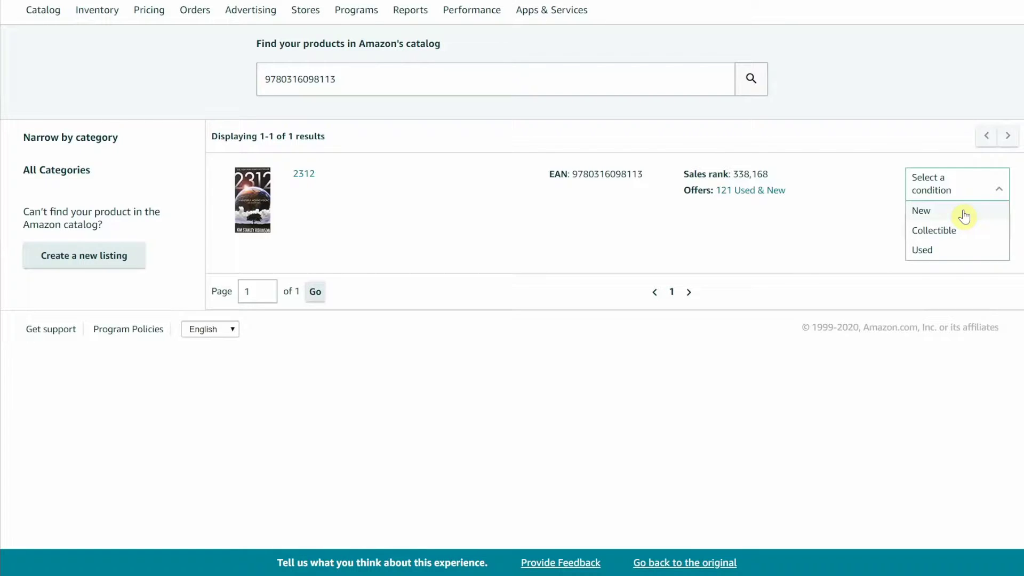
pyautogui.click(935, 249)
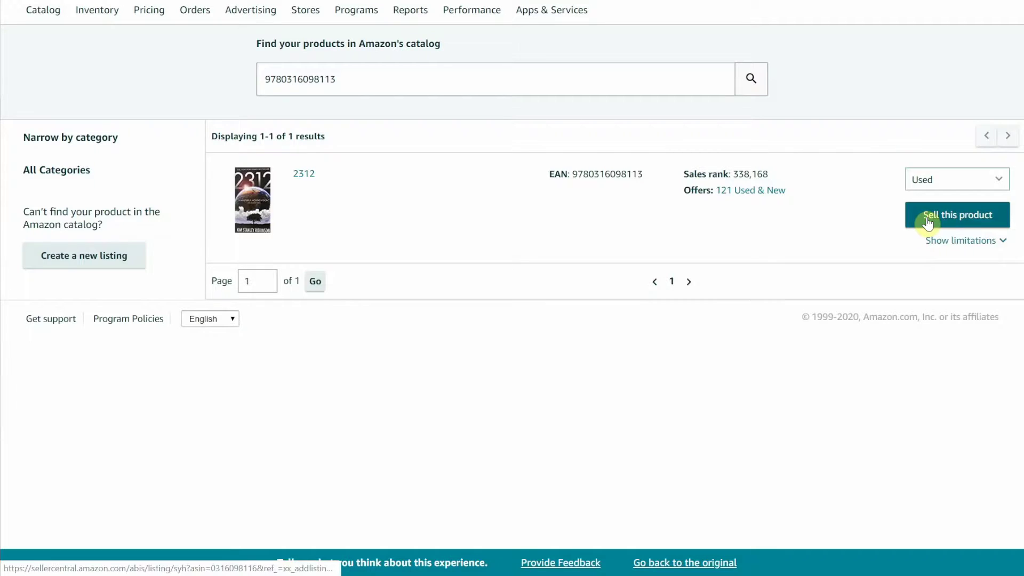
pyautogui.click(928, 223)
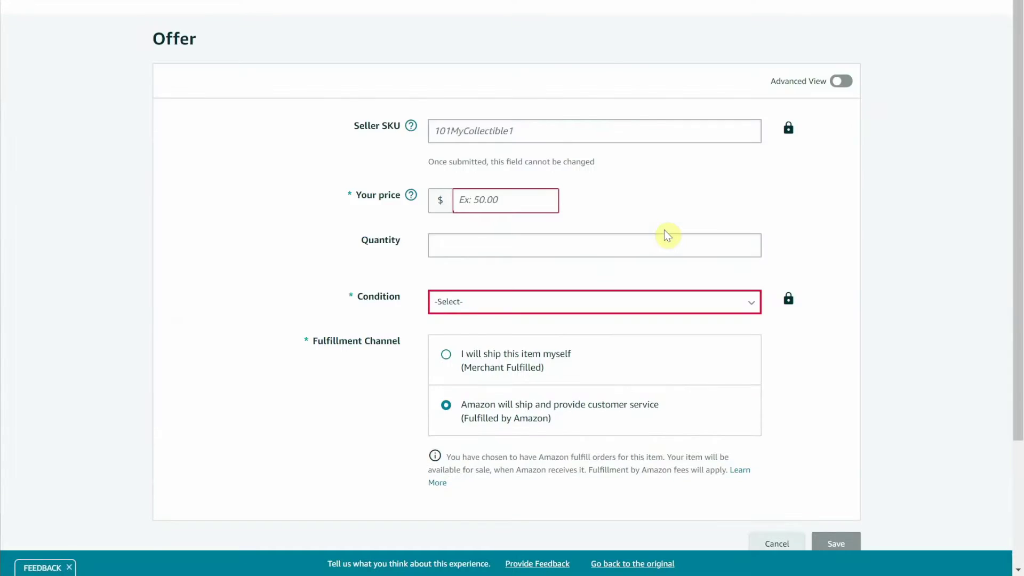
# Review the offer form for the book, including the condition options and fulfillment channel choices.
pyautogui.scroll(-1, 667, 235)
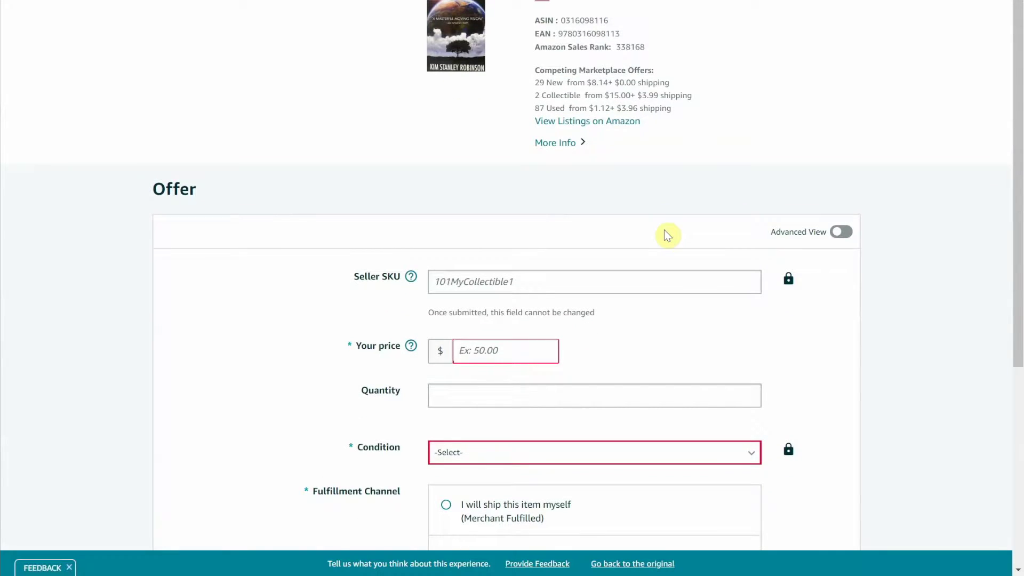
pyautogui.scroll(-1, 673, 108)
pyautogui.scroll(-3, 673, 112)
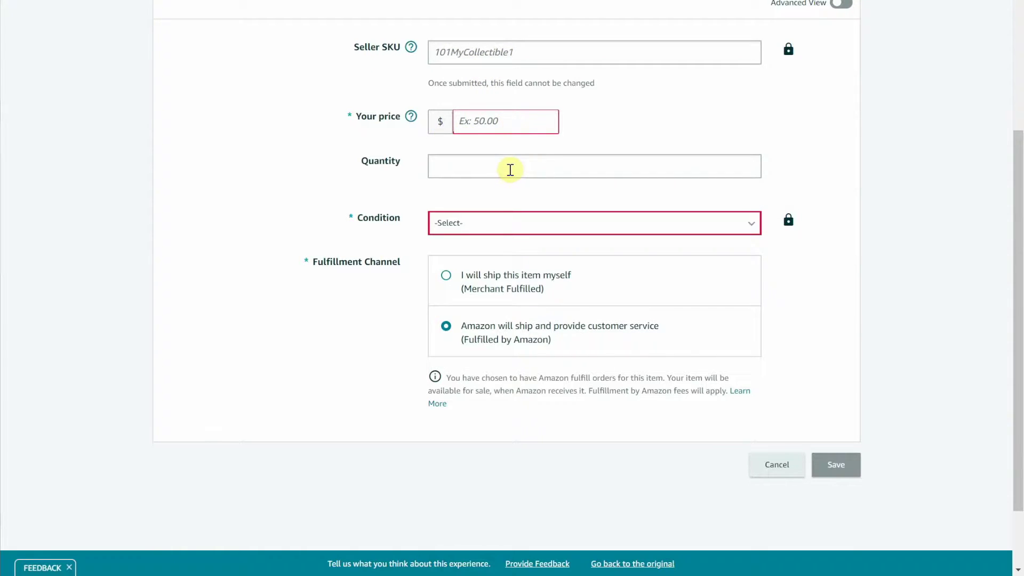
pyautogui.click(473, 234)
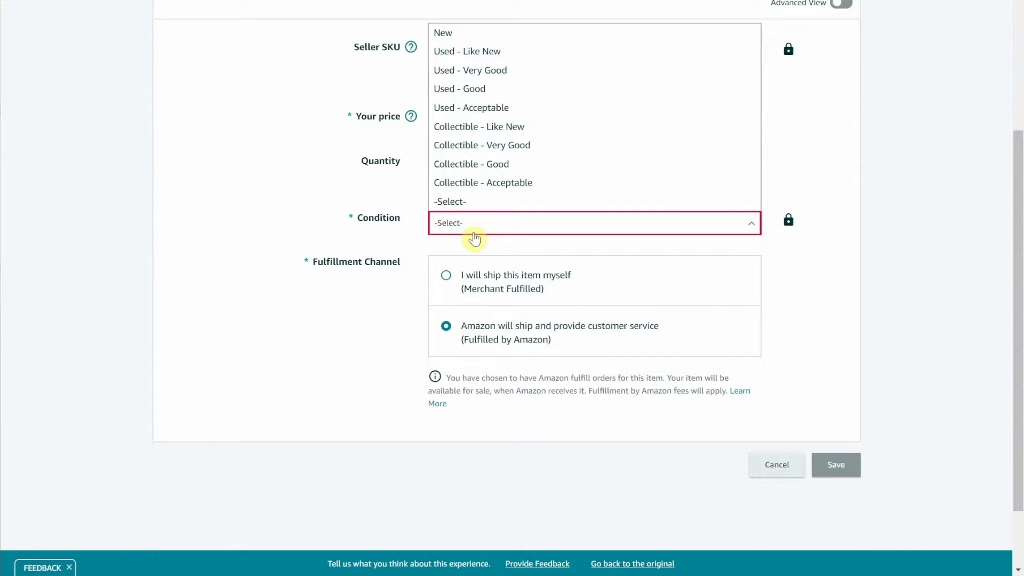
pyautogui.click(315, 322)
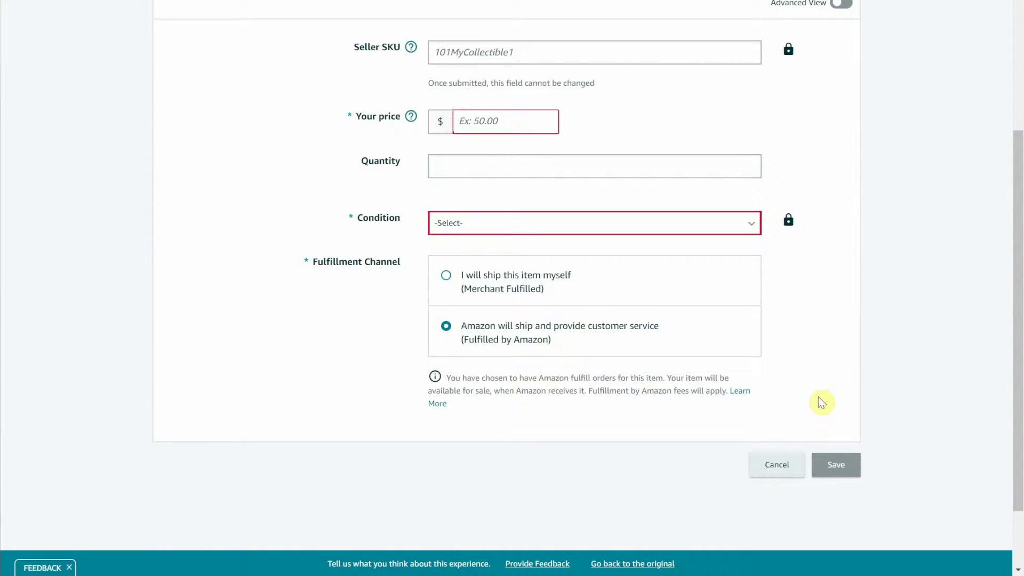
pyautogui.scroll(1, 821, 403)
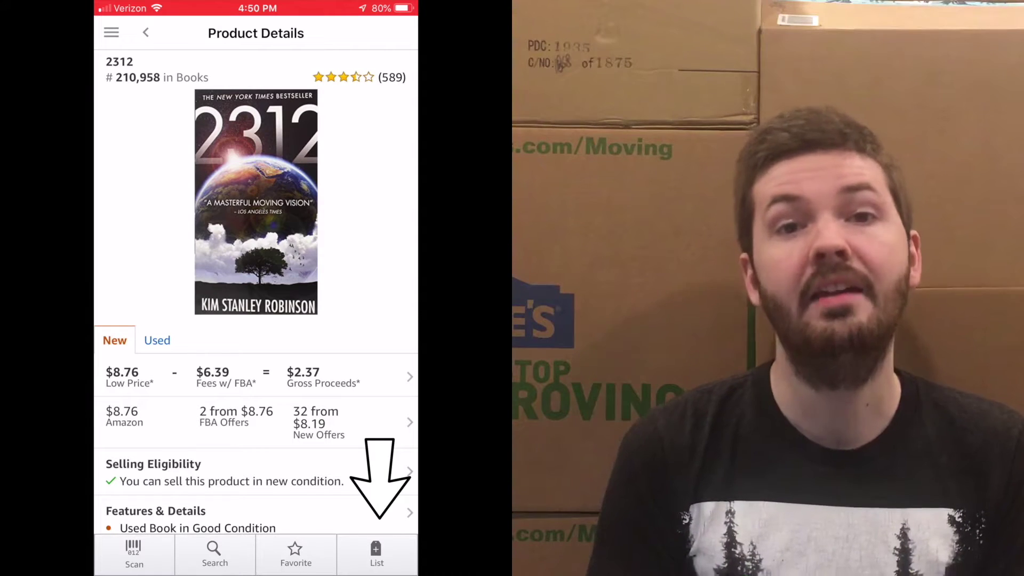
# Switch to the Amazon Seller mobile app, start a listing for the book 2312 and set its condition to Used - Good.
pyautogui.click(376, 555)
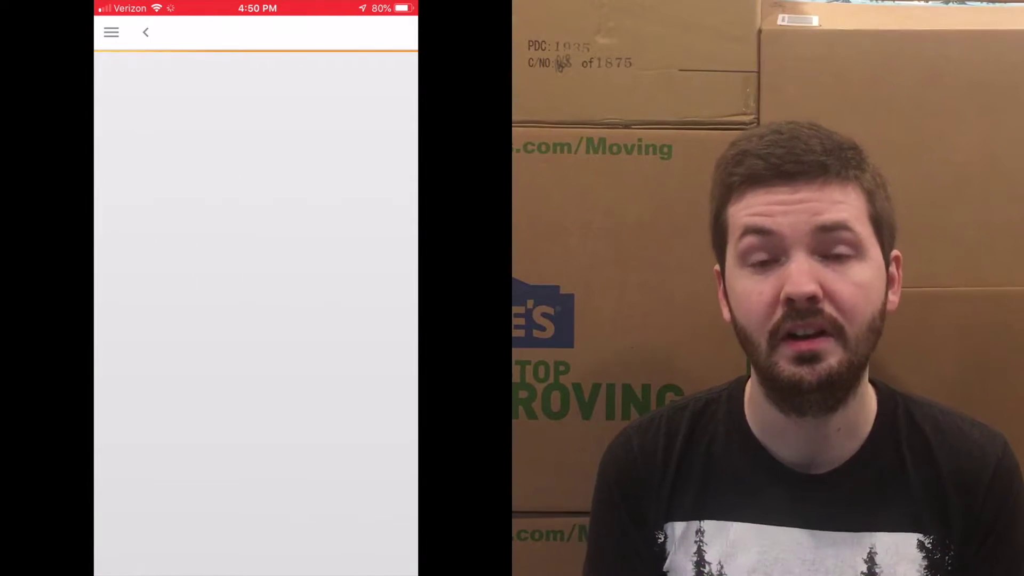
pyautogui.scroll(-3, 256, 309)
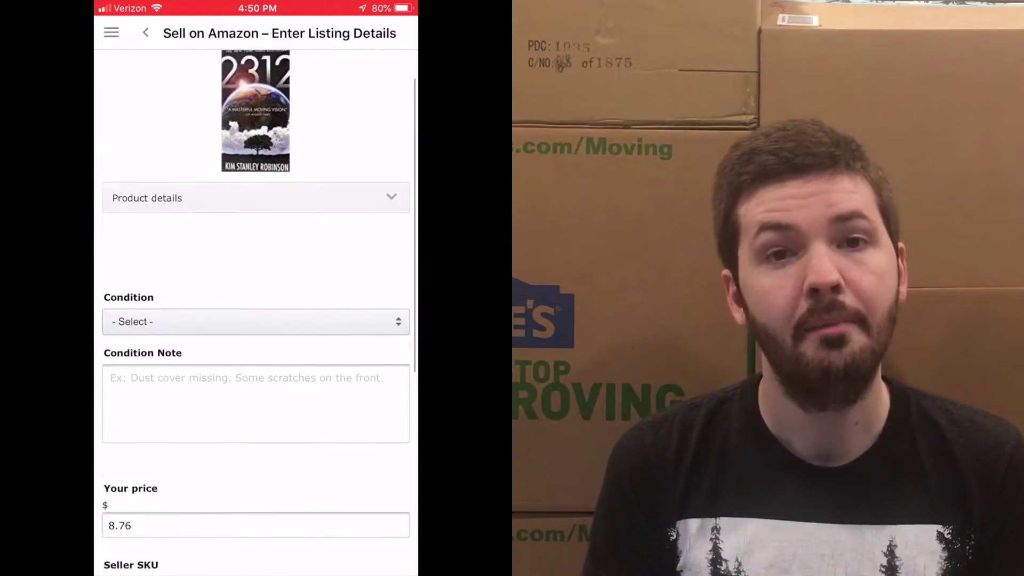
pyautogui.click(256, 254)
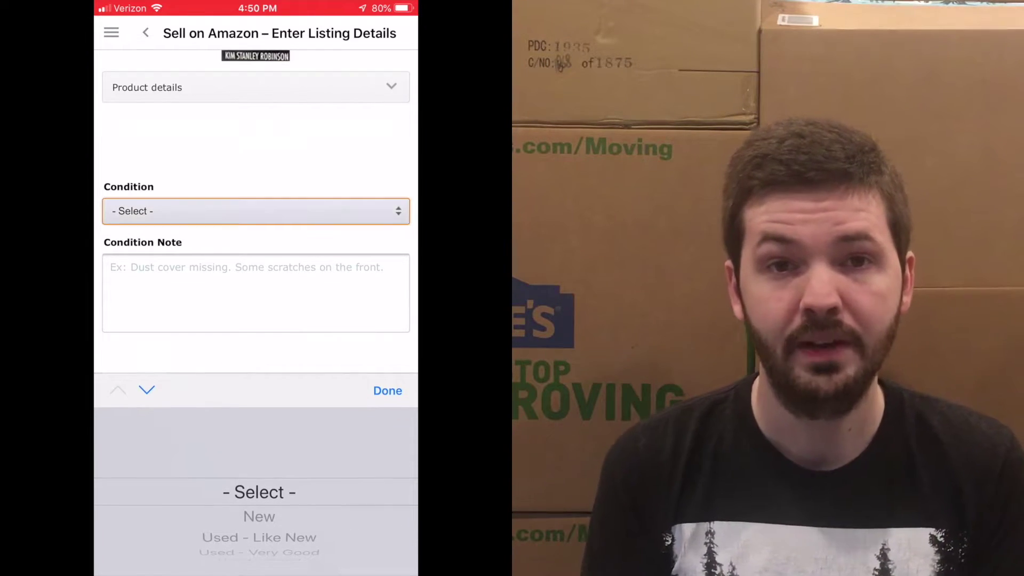
pyautogui.scroll(-2, 256, 492)
pyautogui.scroll(-2, 256, 492)
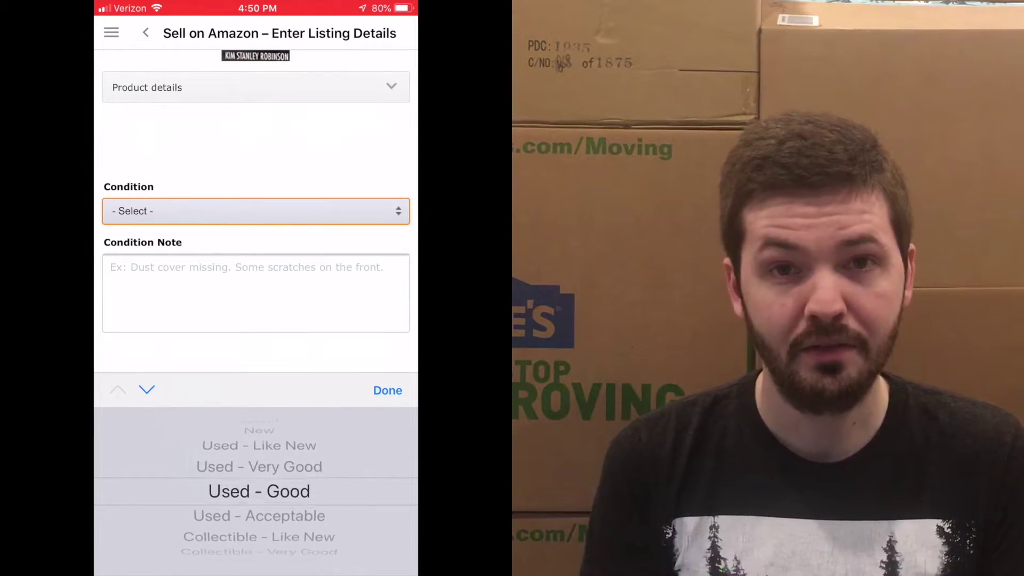
pyautogui.click(388, 391)
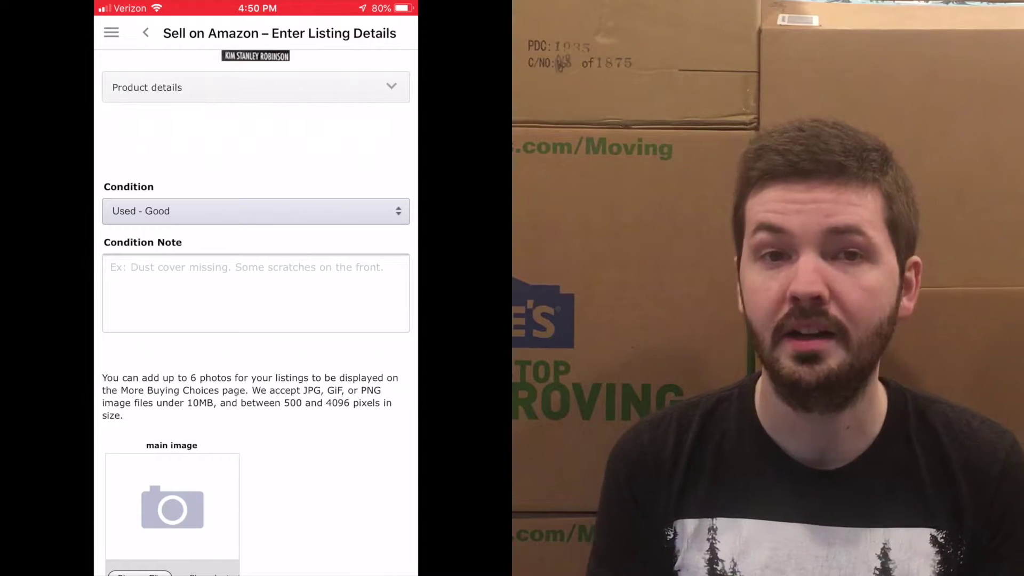
# Keep the remaining listing details as prefilled, continue to the review page and submit the listing.
pyautogui.scroll(-1, 256, 309)
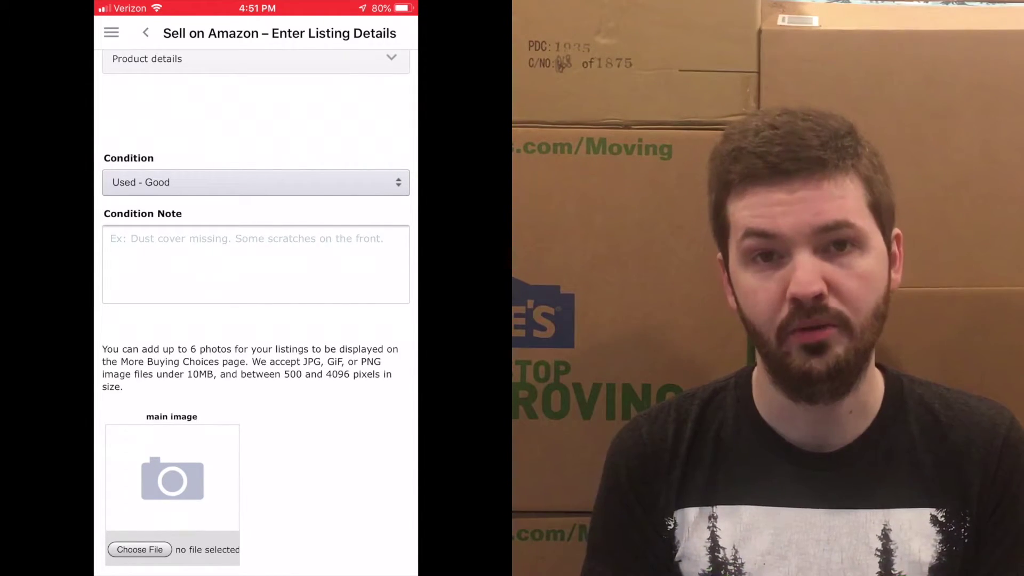
pyautogui.scroll(-3, 256, 314)
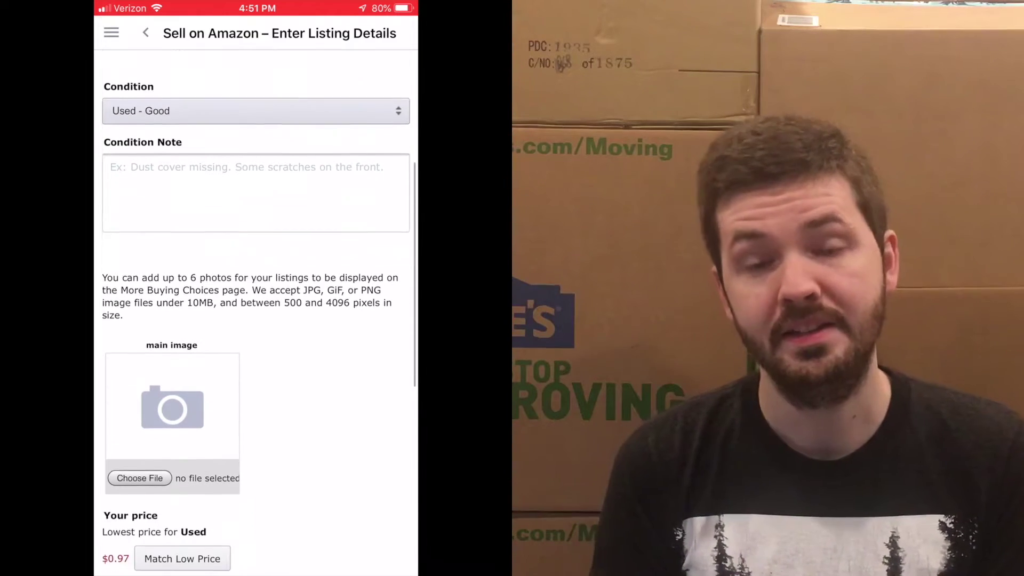
pyautogui.scroll(-6, 256, 314)
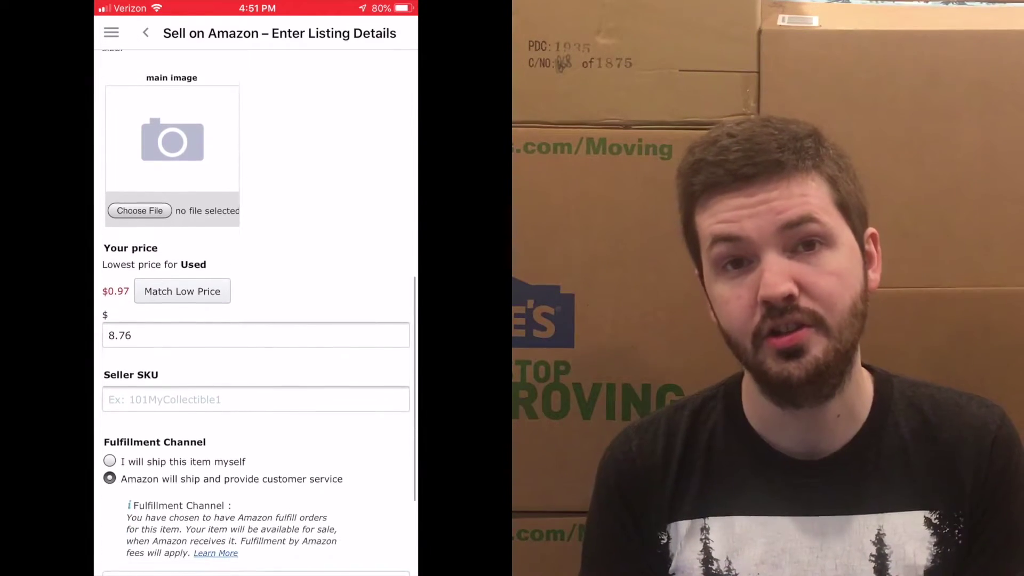
pyautogui.scroll(-2, 256, 315)
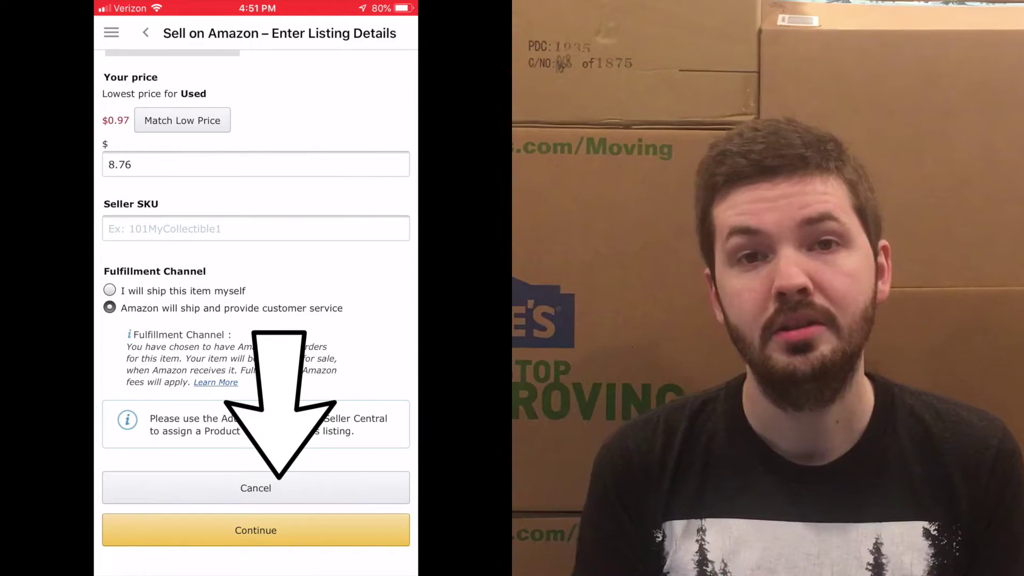
pyautogui.click(256, 523)
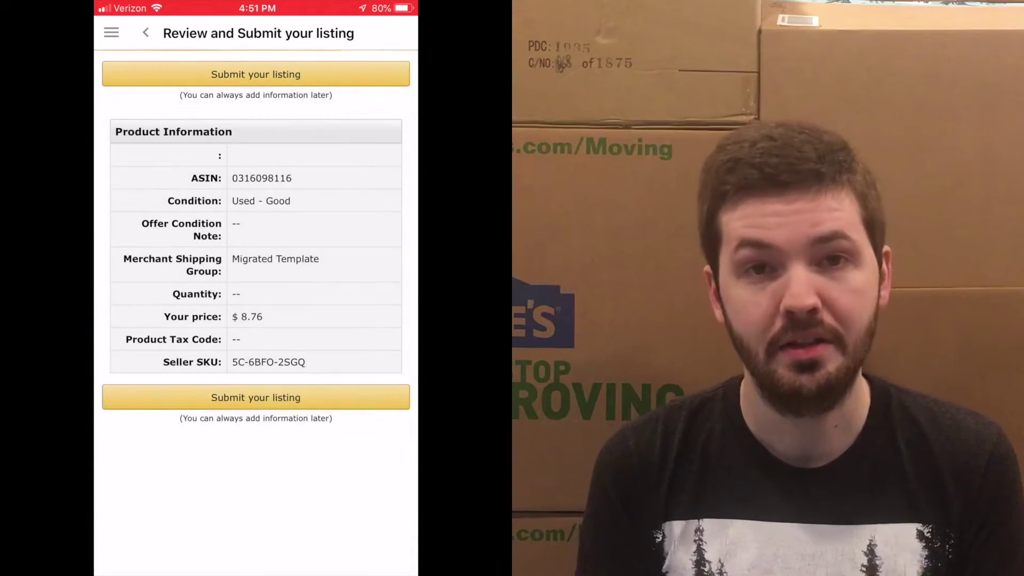
pyautogui.click(256, 397)
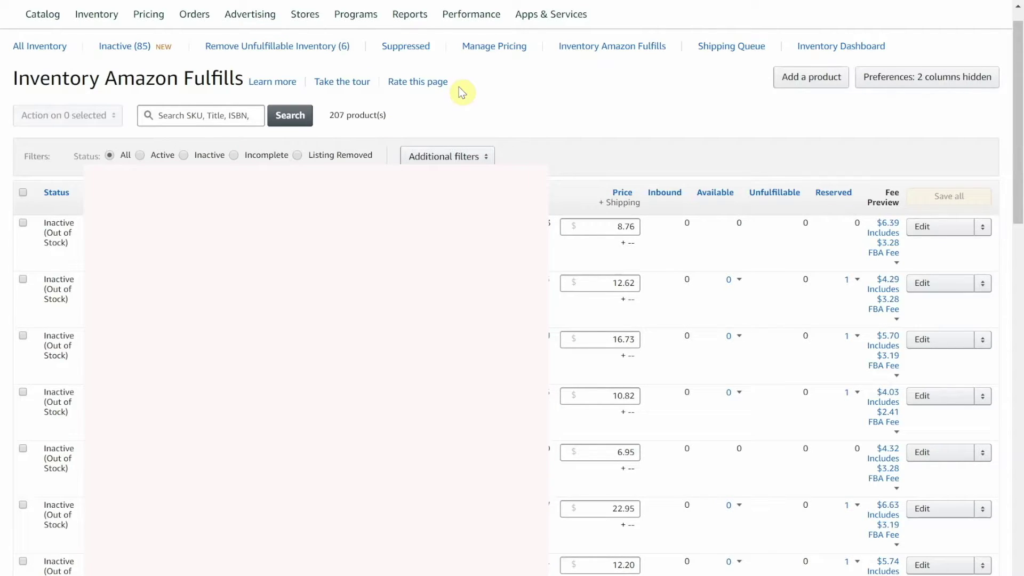
# In Seller Central's Amazon-fulfilled inventory, select the book 2312, start a Send/replenish inventory plan and set its quantity to 1 unit.
pyautogui.moveTo(92, 24)
pyautogui.scroll(-1, 550, 117)
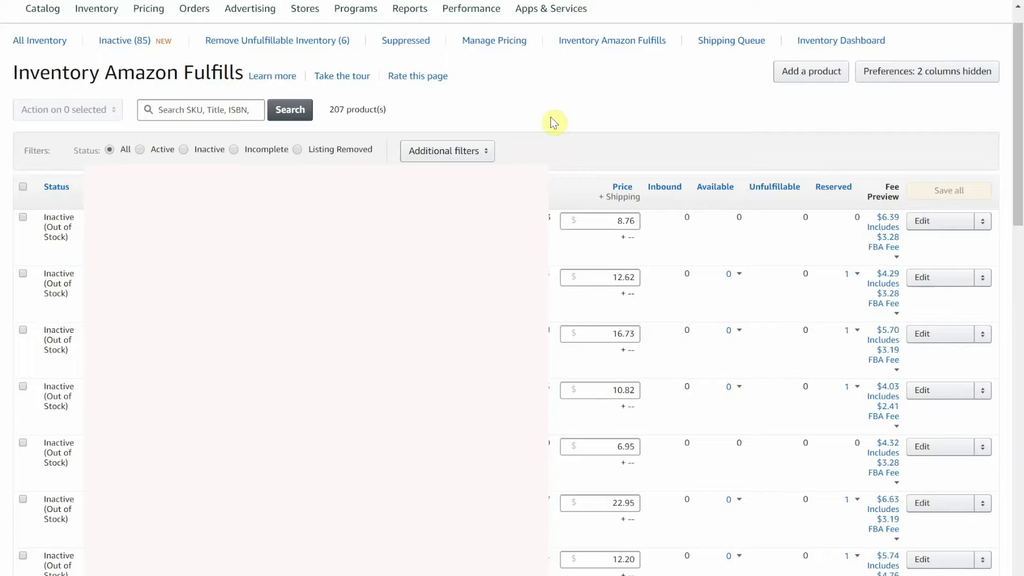
pyautogui.scroll(-1, 551, 121)
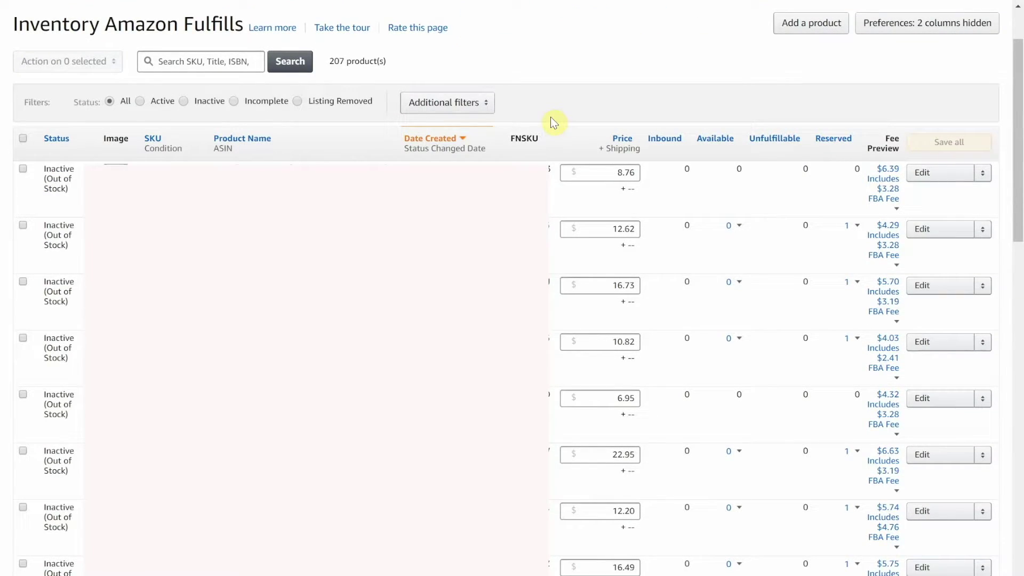
pyautogui.click(23, 170)
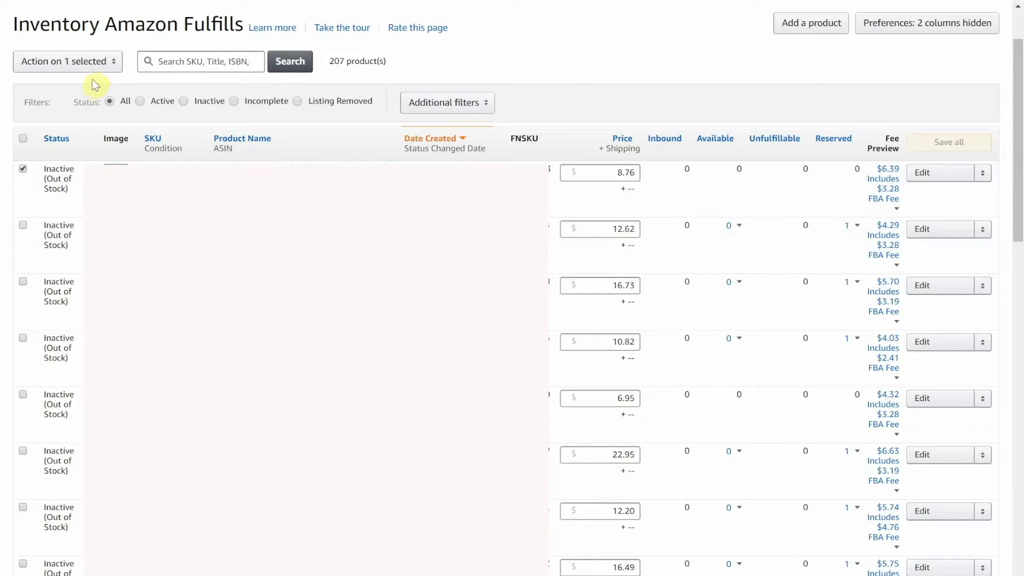
pyautogui.click(107, 63)
pyautogui.scroll(-1, 108, 48)
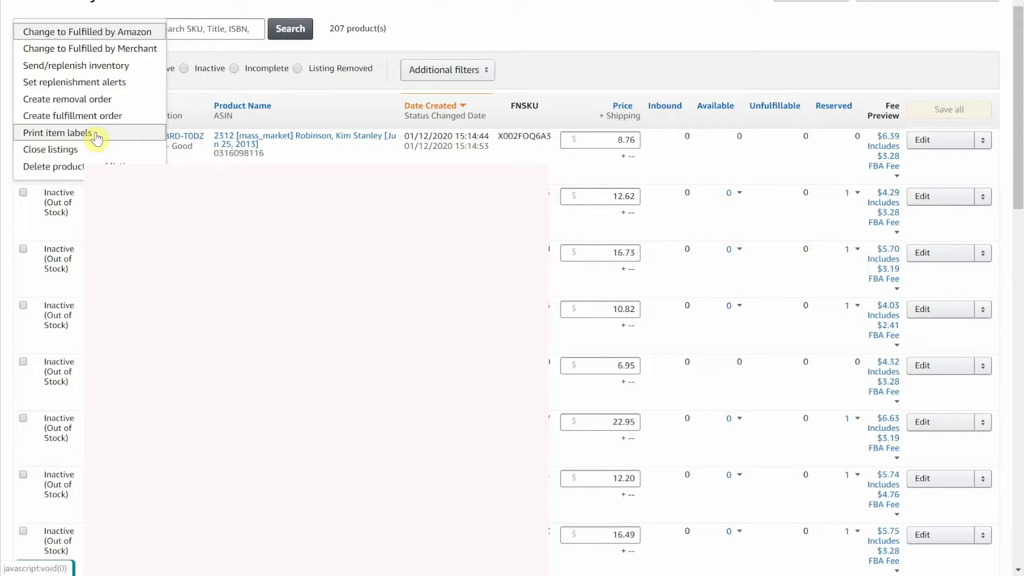
pyautogui.click(98, 69)
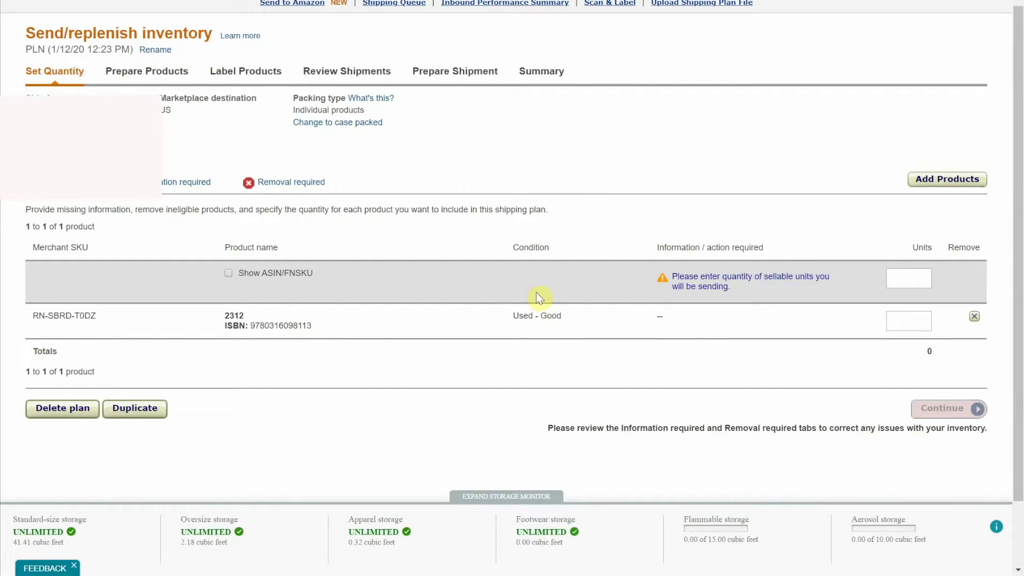
pyautogui.click(921, 320)
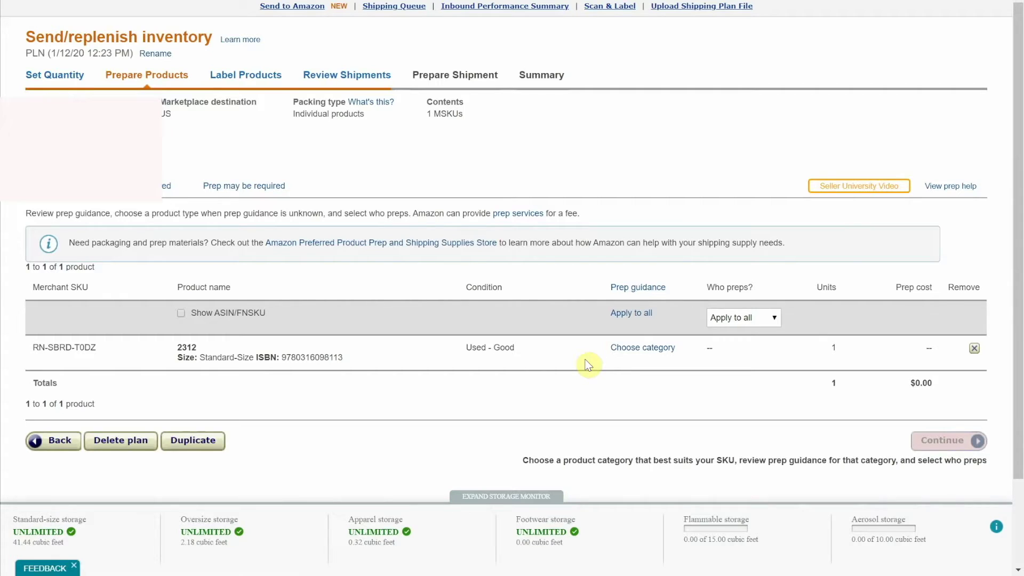
# Set the book's prep category to No Prep Needed and assign prep of all products to Merchant.
pyautogui.click(634, 352)
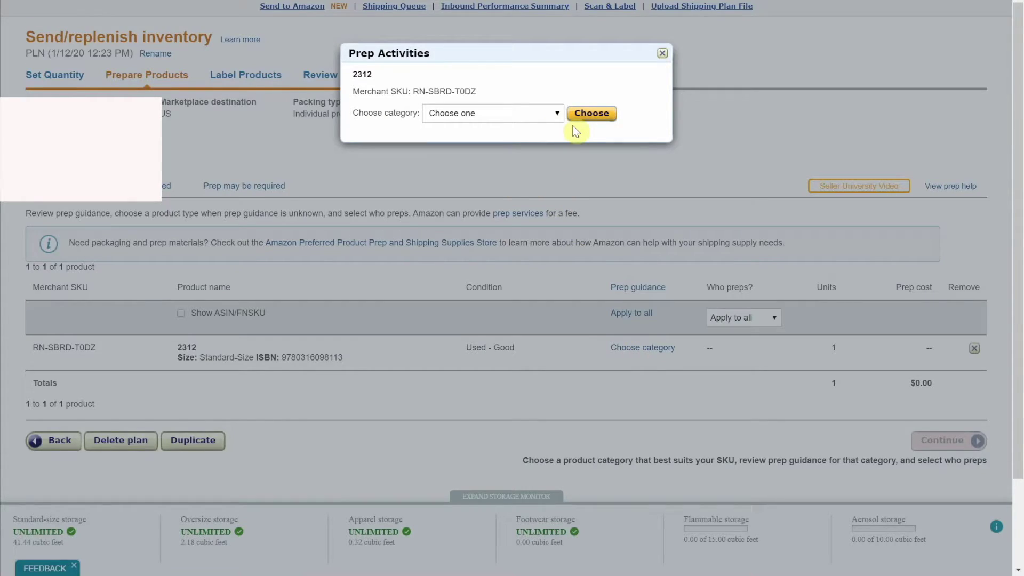
pyautogui.click(509, 114)
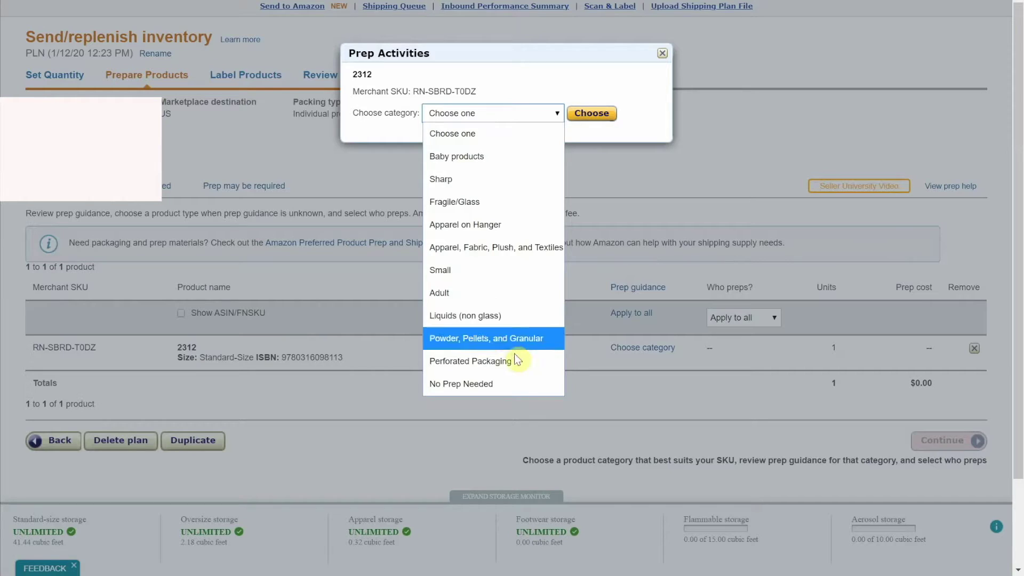
pyautogui.click(504, 382)
pyautogui.click(591, 114)
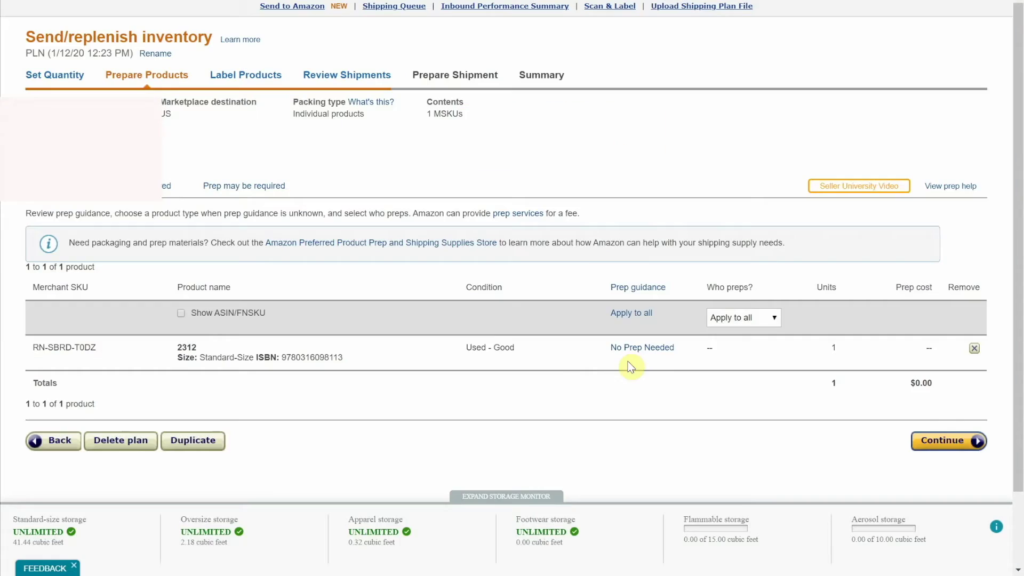
pyautogui.click(759, 324)
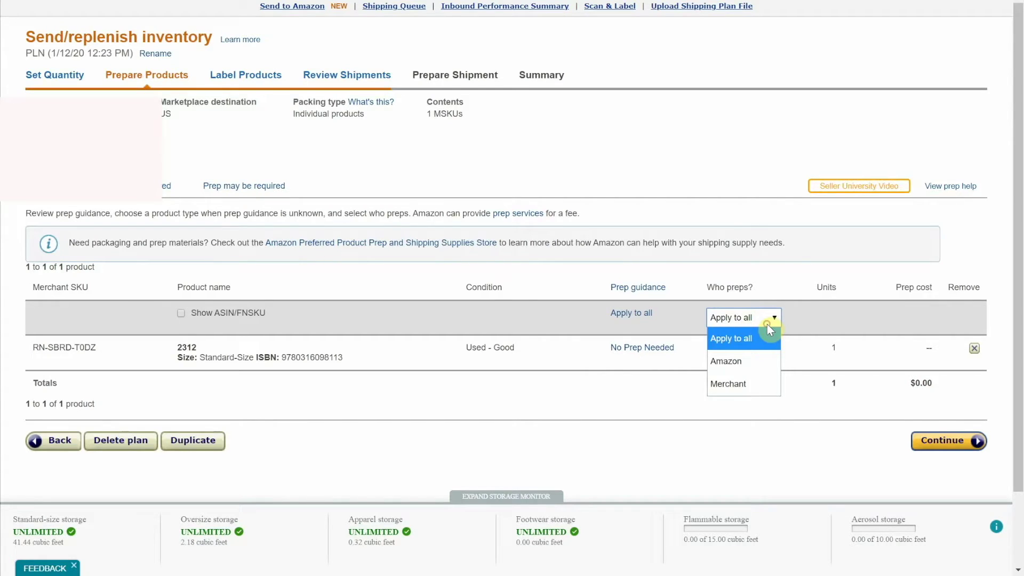
pyautogui.click(763, 391)
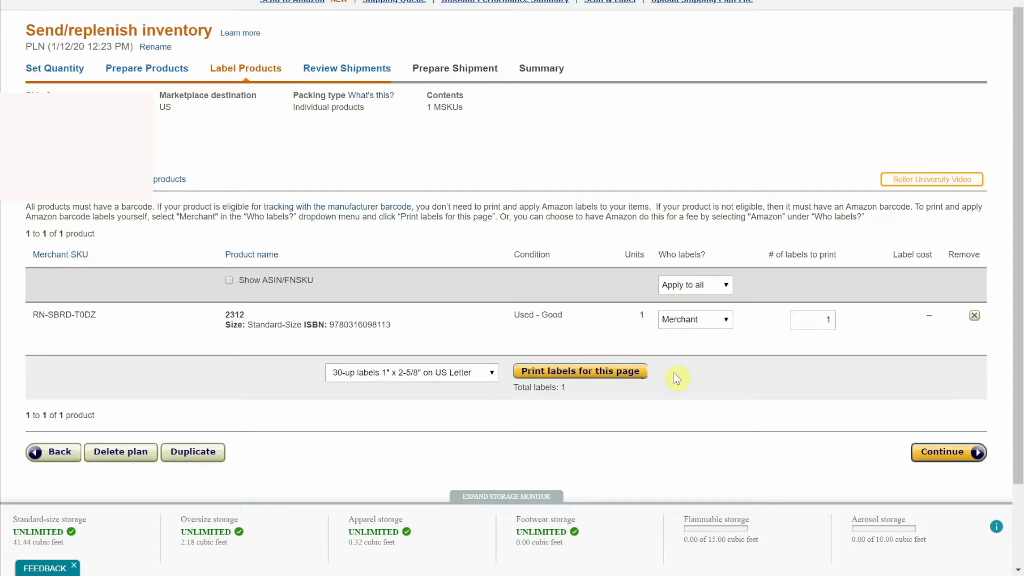
# Accept the product label settings, approve the plan as a new shipment and open its units for review.
pyautogui.click(949, 452)
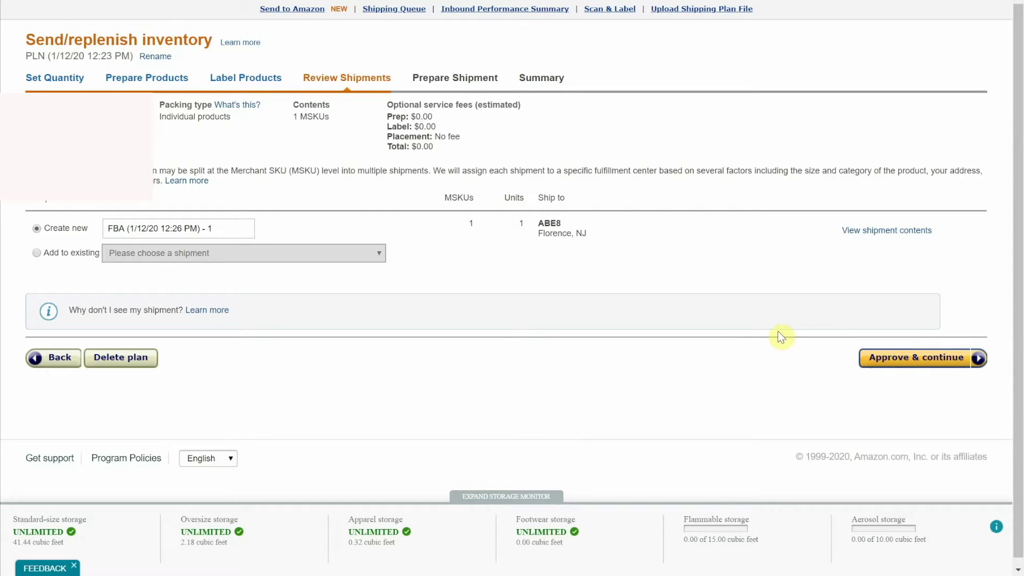
pyautogui.click(897, 359)
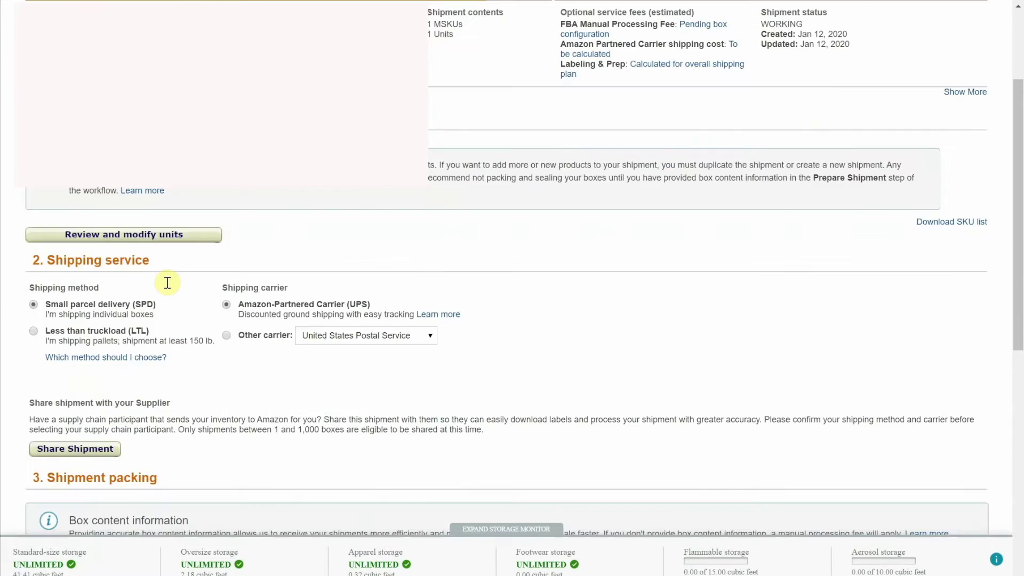
pyautogui.scroll(-2, 167, 283)
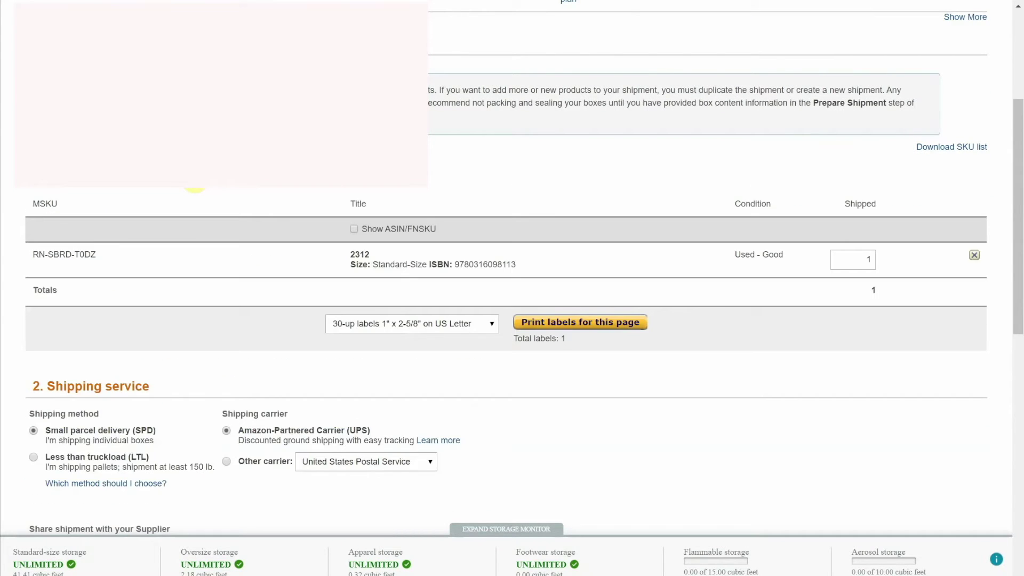
# From the Shipping Queue, open the working Jan 8, 2020 shipment with 72 MSKUs and examine its shipping service and packing sections.
pyautogui.scroll(-10, 194, 189)
pyautogui.click(245, 389)
pyautogui.click(594, 35)
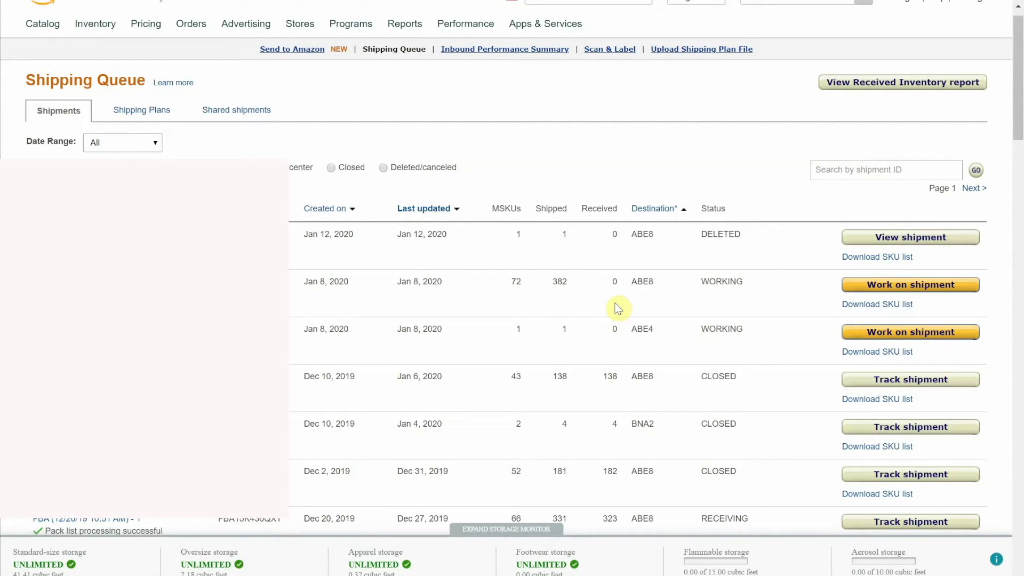
pyautogui.click(925, 289)
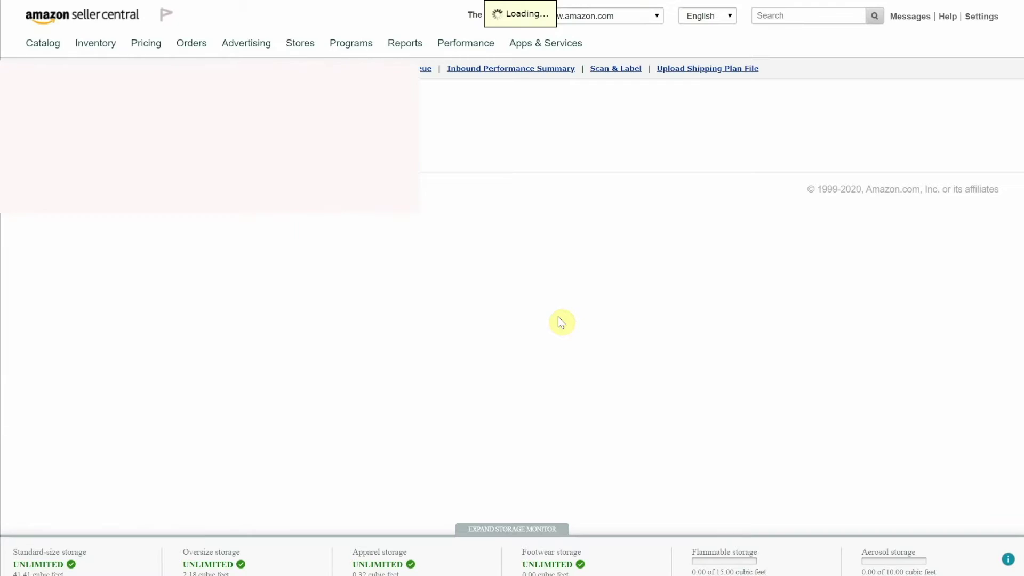
pyautogui.scroll(-1, 558, 310)
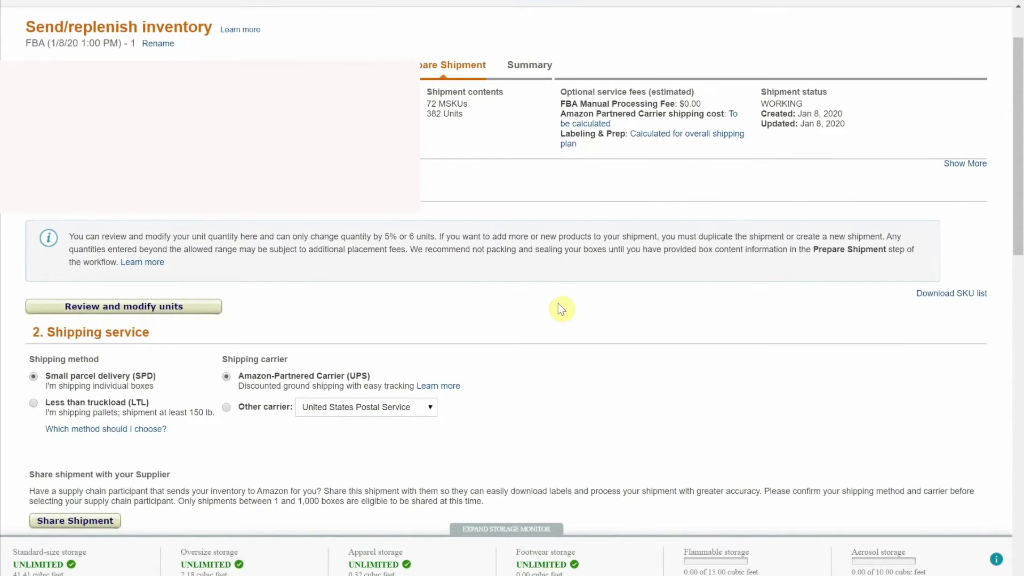
pyautogui.scroll(-1, 561, 310)
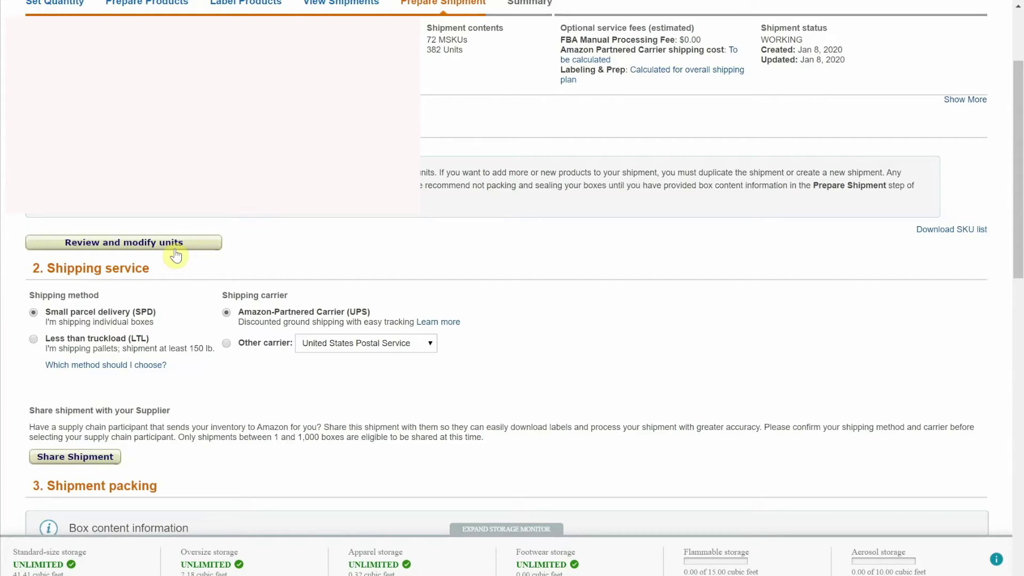
pyautogui.scroll(-2, 372, 240)
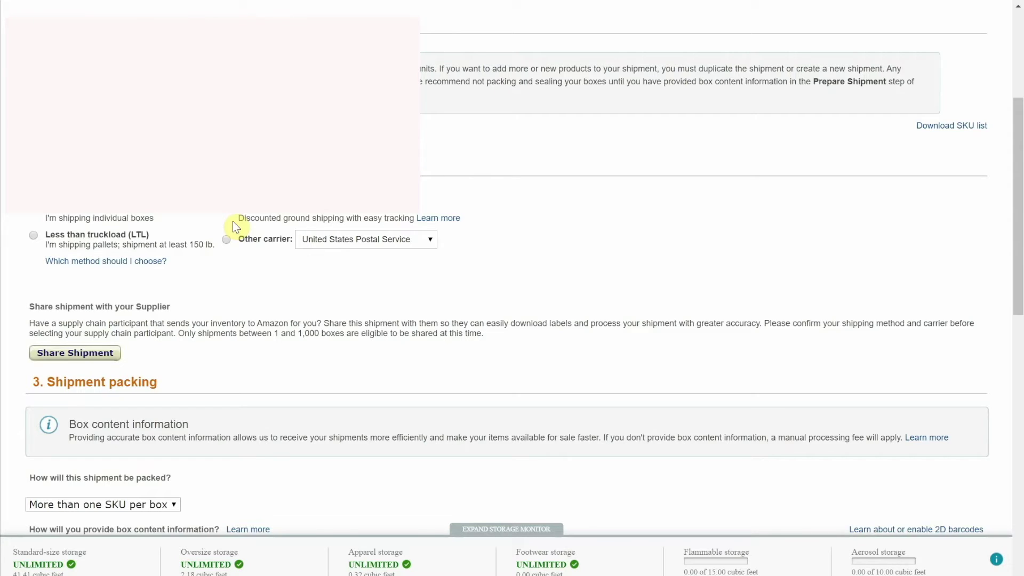
pyautogui.scroll(-6, 233, 221)
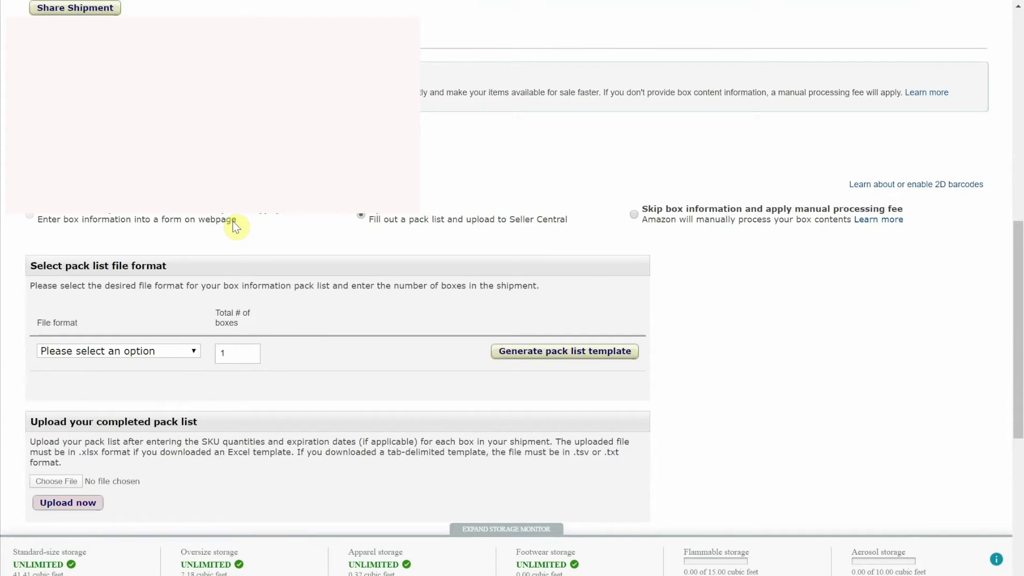
# Try Everything in one box as the 72-MSKU shipment's packing option and restore it to More than one SKU per box.
pyautogui.click(149, 211)
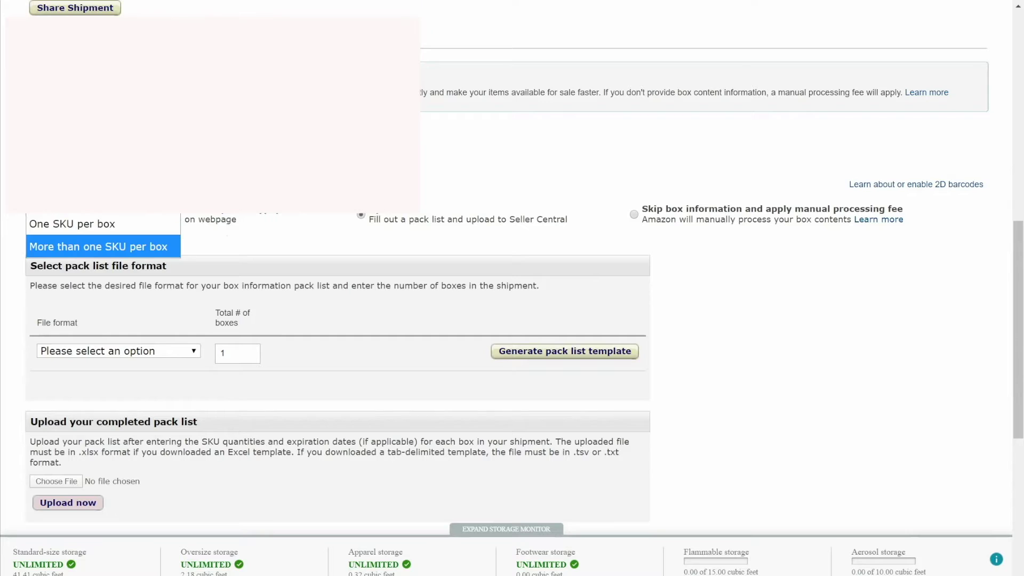
pyautogui.click(149, 207)
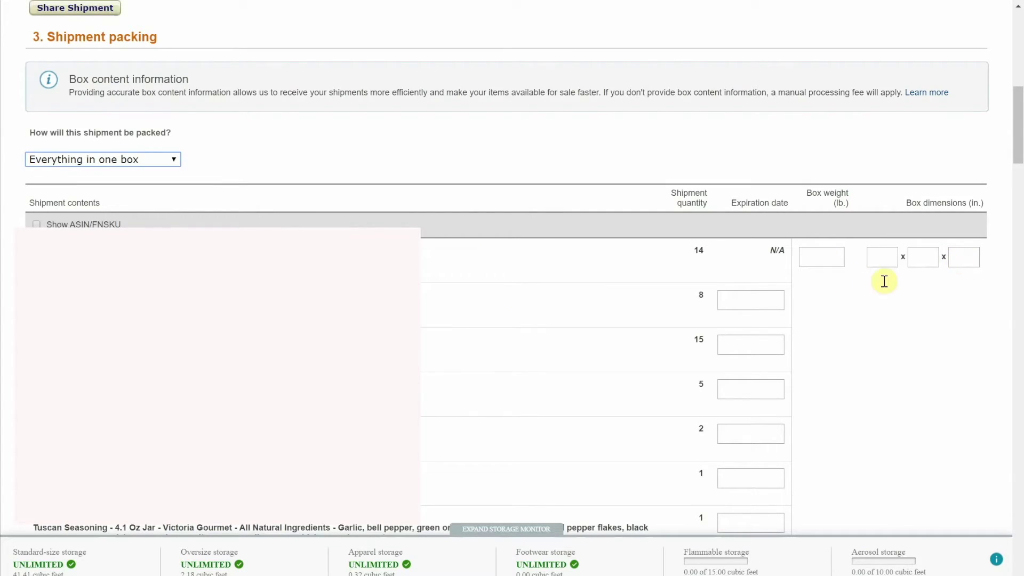
pyautogui.click(146, 160)
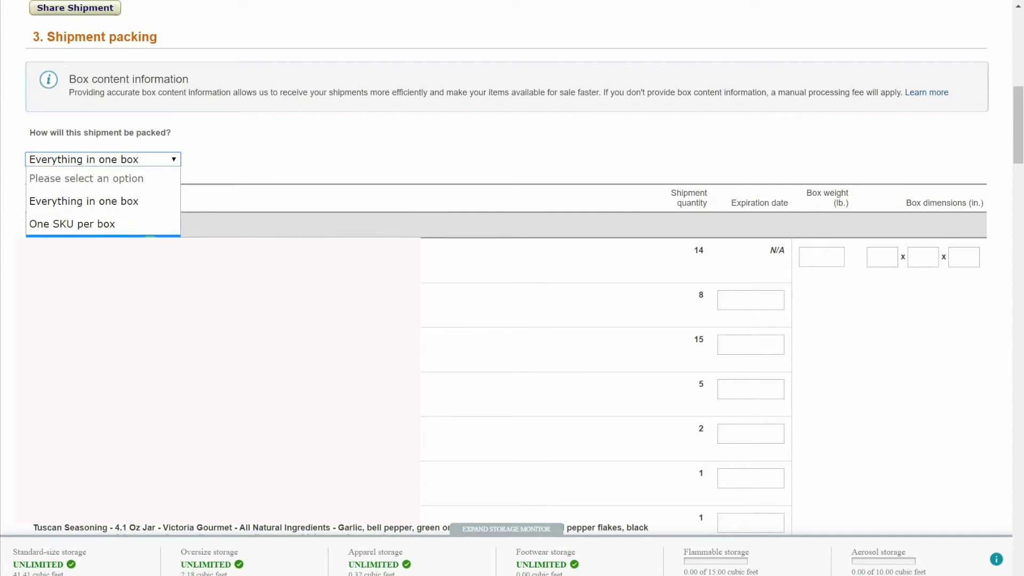
pyautogui.click(149, 236)
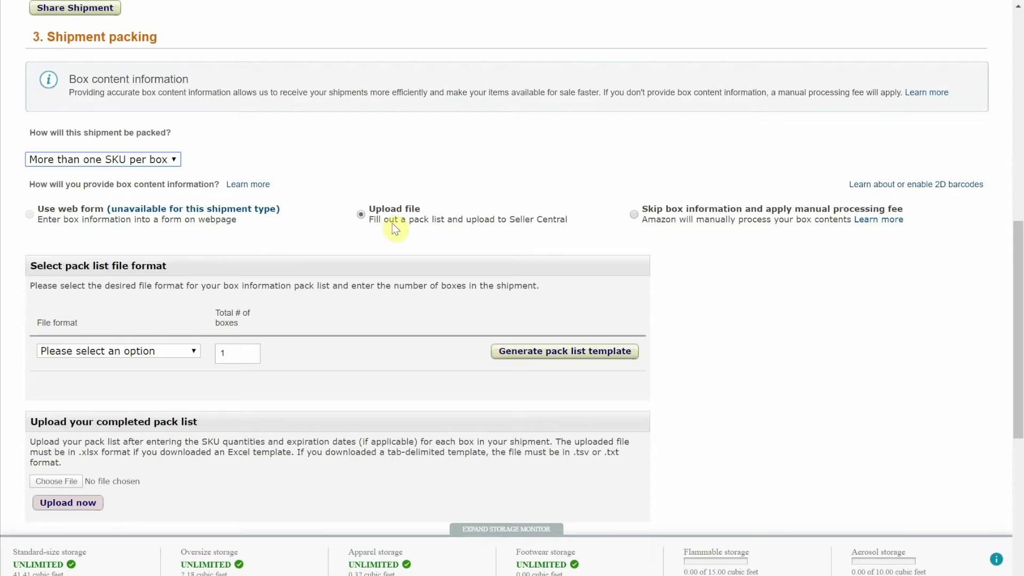
pyautogui.scroll(-1, 358, 283)
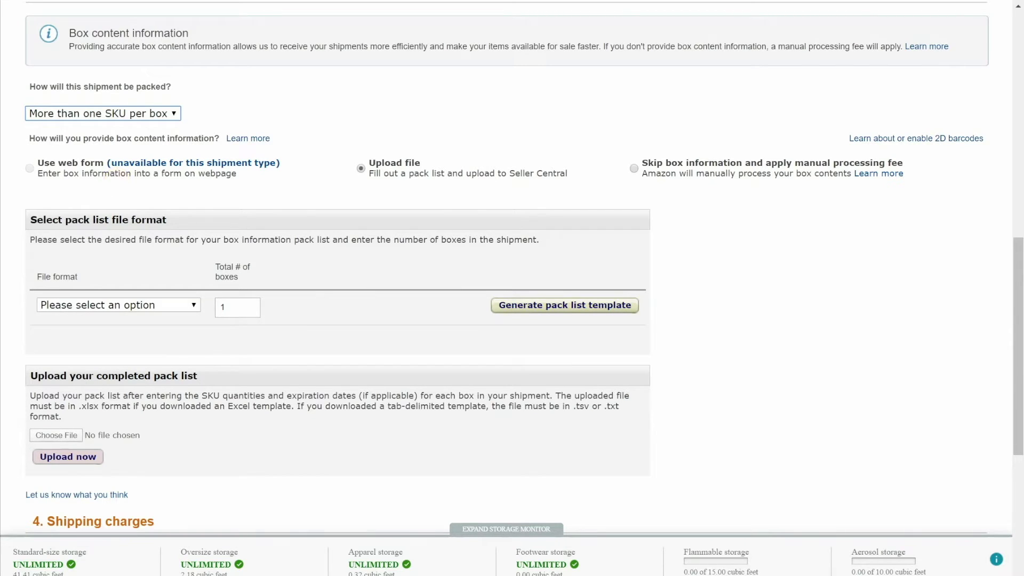
# Return to the single-book shipment and set how it will be packed to Multiple boxes.
pyautogui.scroll(10, 312, 119)
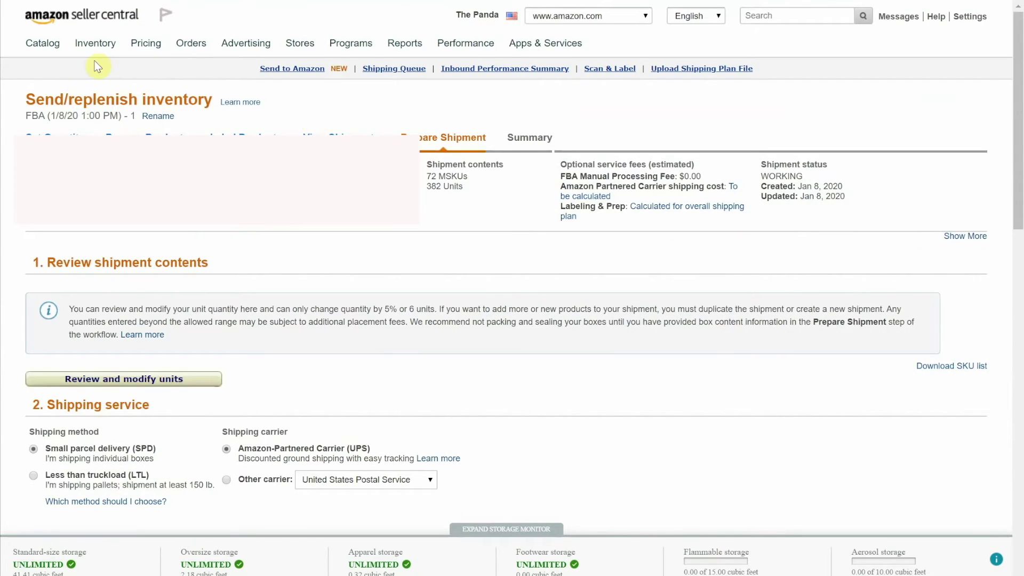
pyautogui.moveTo(96, 45)
pyautogui.scroll(-9, 376, 295)
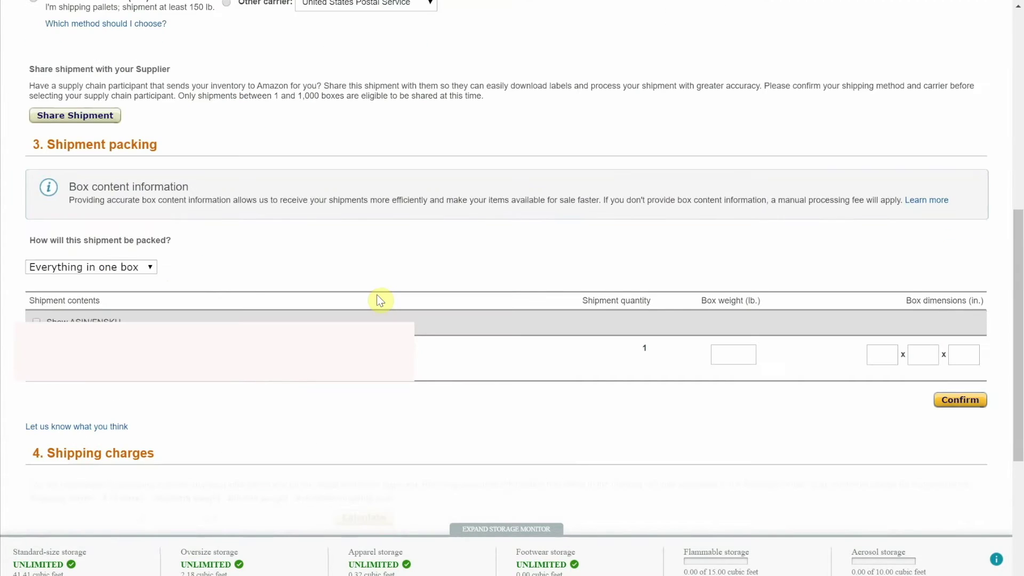
pyautogui.click(150, 268)
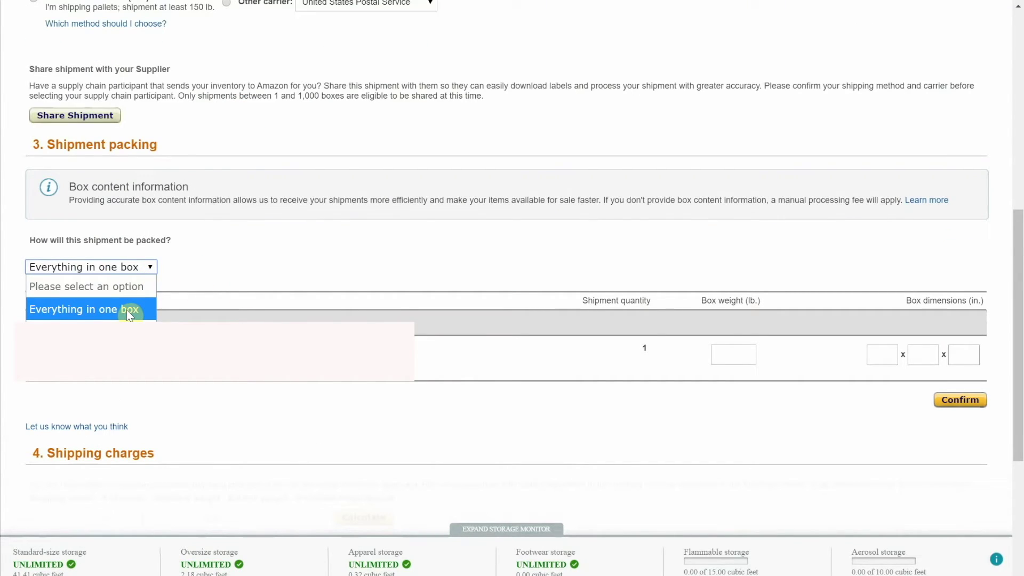
pyautogui.click(90, 332)
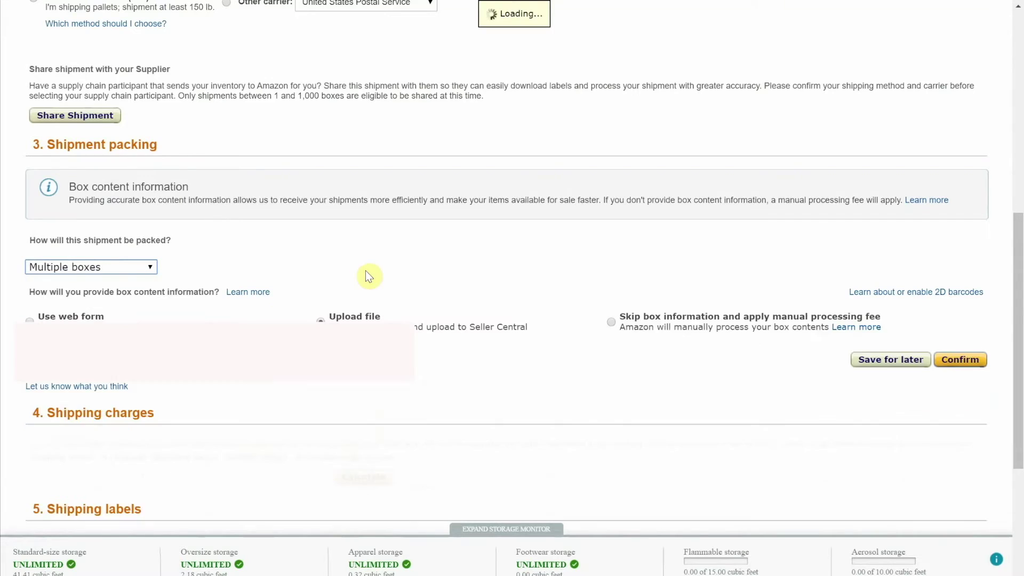
pyautogui.scroll(-3, 592, 283)
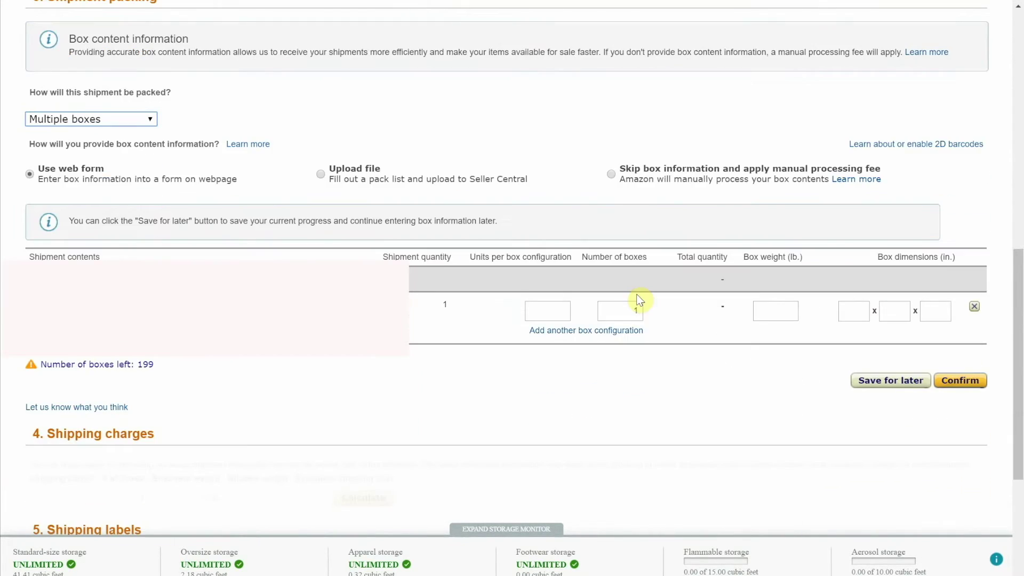